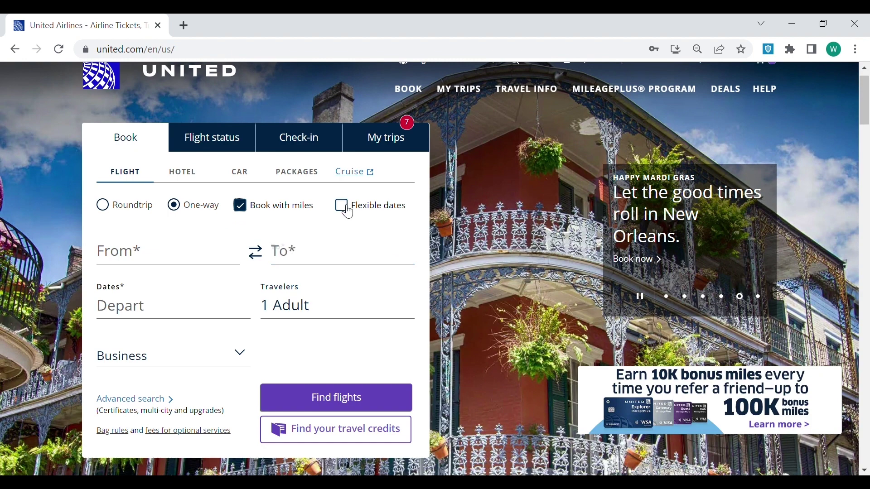
Step: Turn on flexible dates for the one-way miles search and choose Aug as the travel month
click(344, 207)
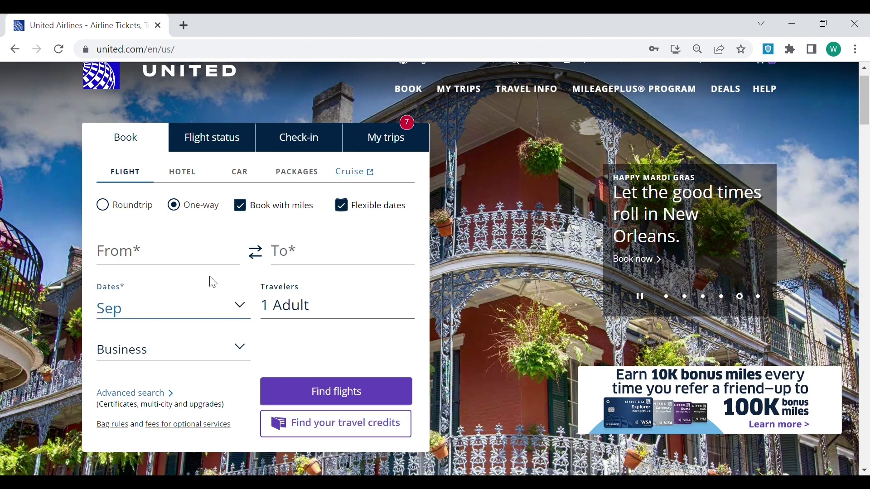
click(178, 259)
click(240, 305)
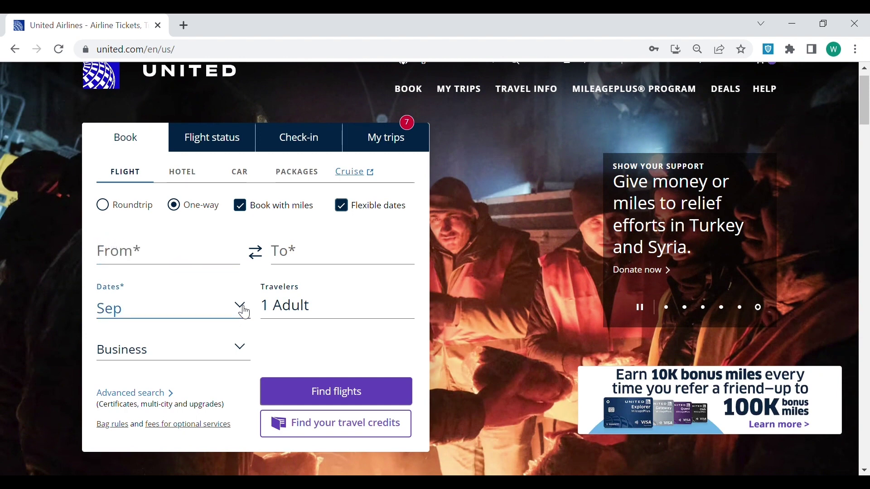
click(178, 403)
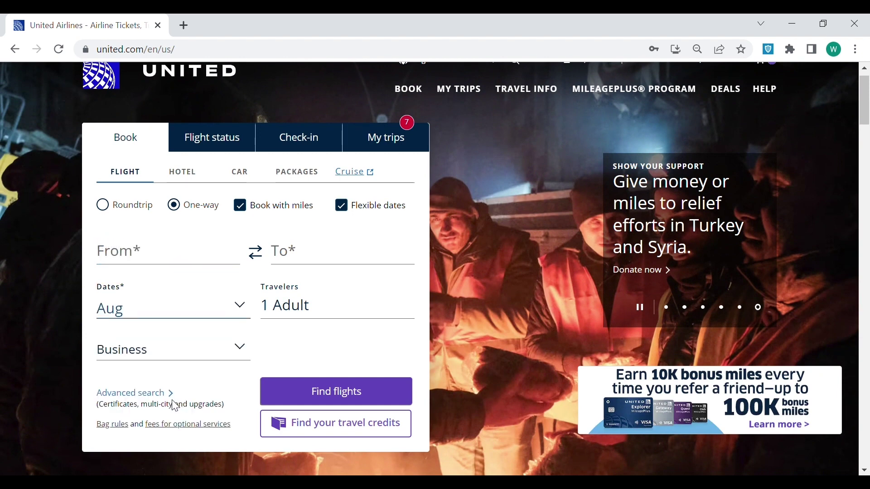
Step: Search for flights from New York, NY (NYC - All Airports) to Amsterdam, NL (AMS)
click(114, 256)
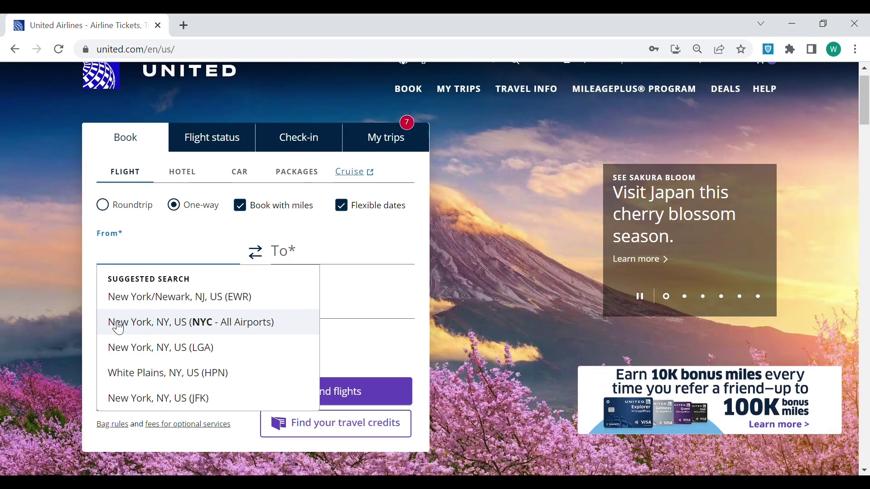
click(118, 326)
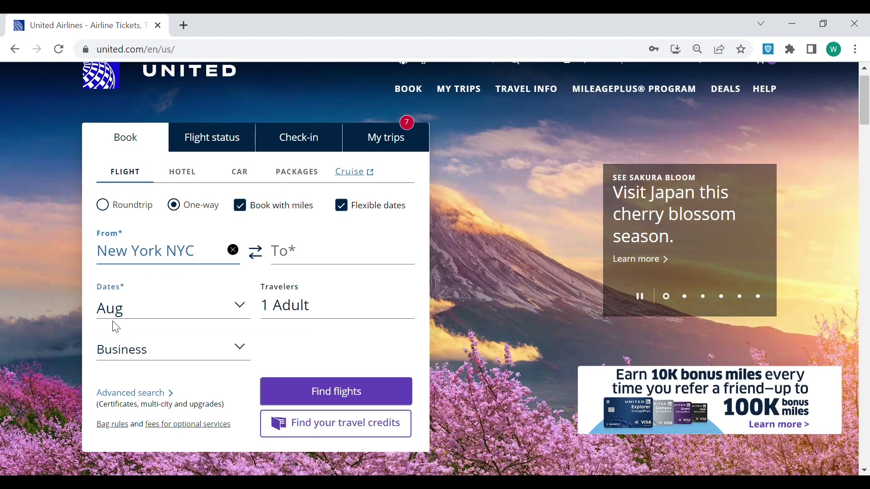
click(342, 259)
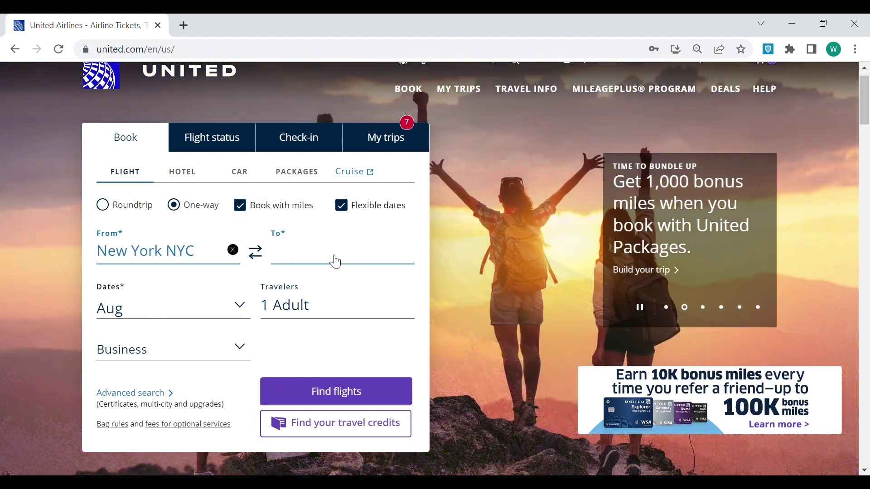
click(333, 259)
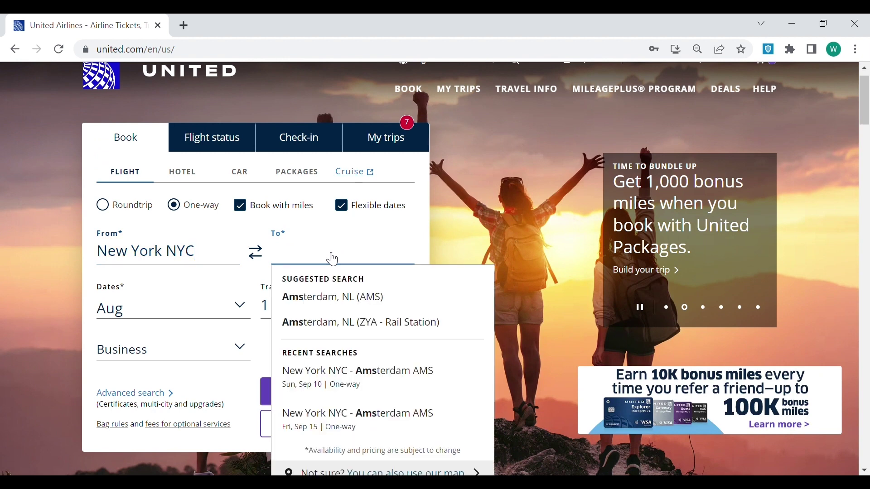
click(318, 297)
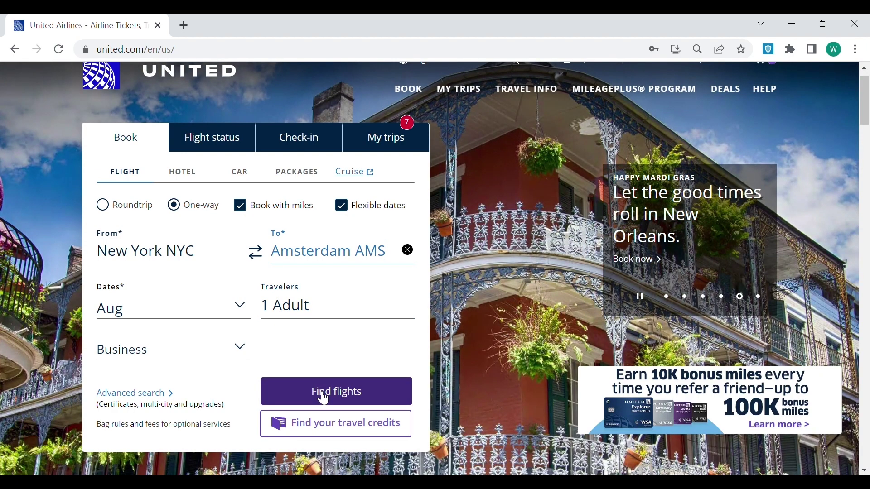
click(324, 399)
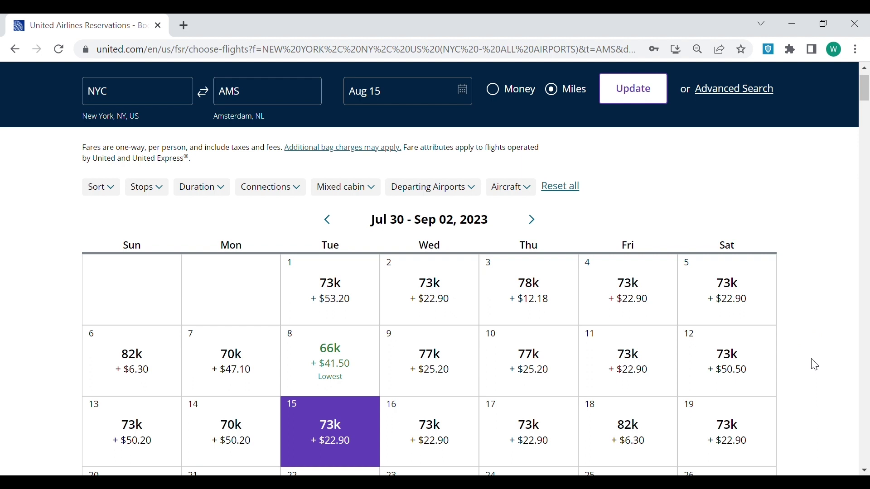
Step: Select August 8 in the fare calendar and sort its flights by lowest Business miles
click(319, 377)
scroll(802, 307, down, 7)
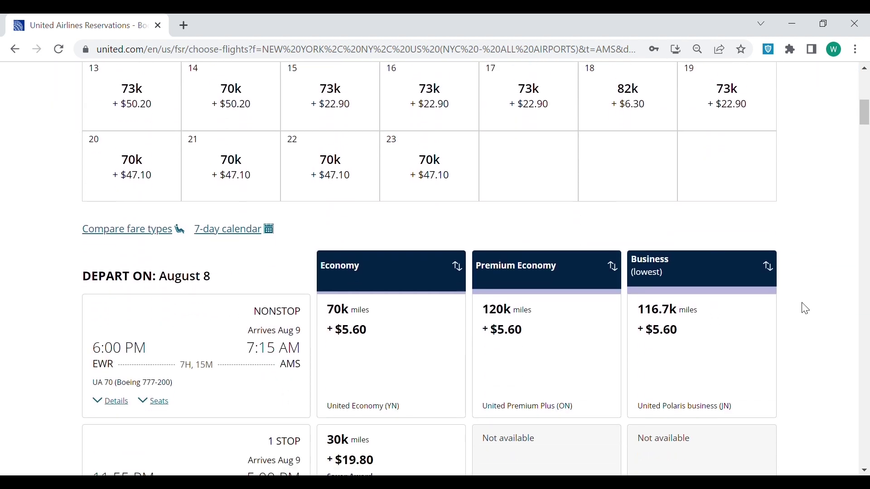
click(774, 269)
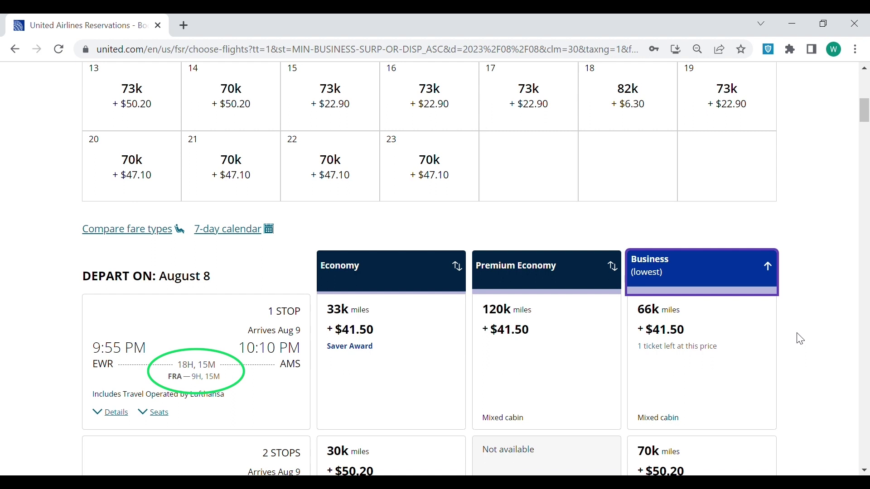
Step: Review the August 8 flights for their Business mileage prices, stops and travel times
scroll(801, 339, down, 3)
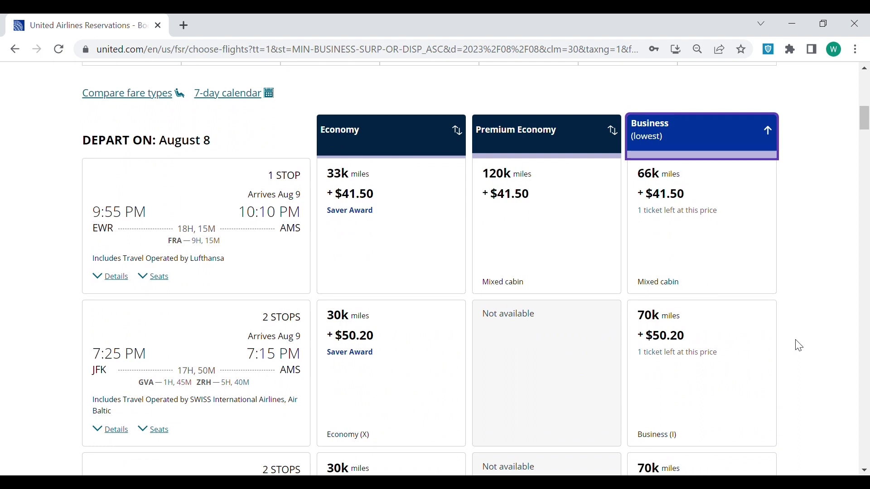
scroll(800, 346, down, 3)
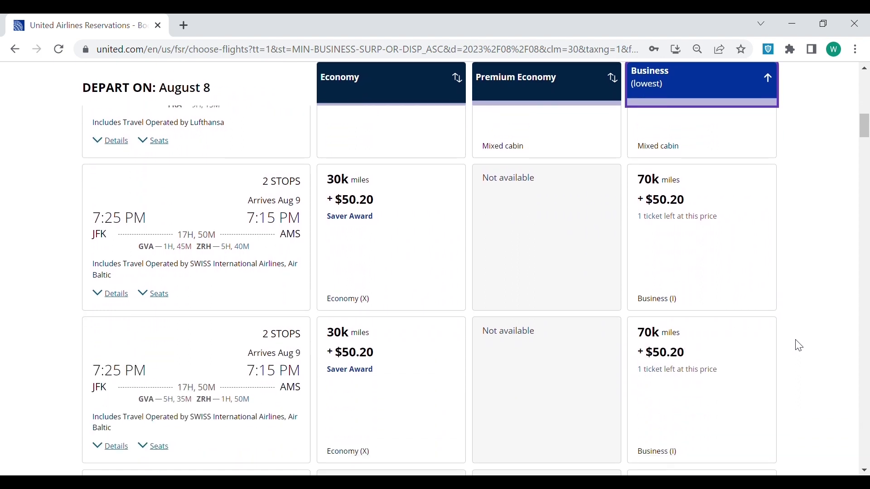
scroll(800, 347, down, 3)
scroll(800, 346, down, 2)
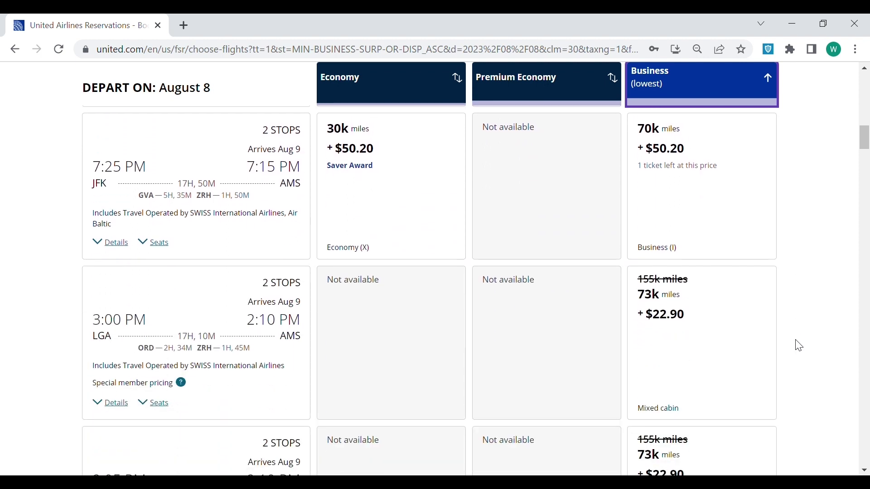
scroll(800, 347, down, 2)
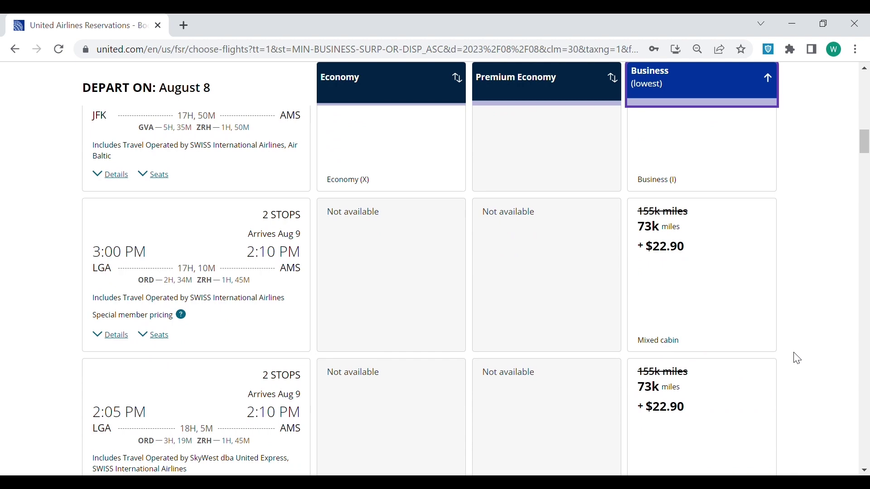
scroll(798, 358, up, 1)
scroll(799, 358, up, 12)
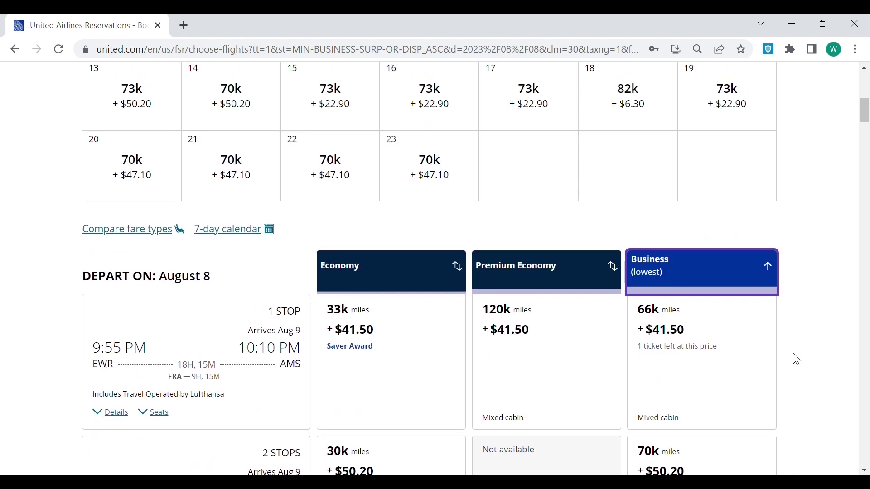
Step: Filter the August 8 flights to exclude 2+ stops and limit the duration to under 13 hours
scroll(789, 359, up, 4)
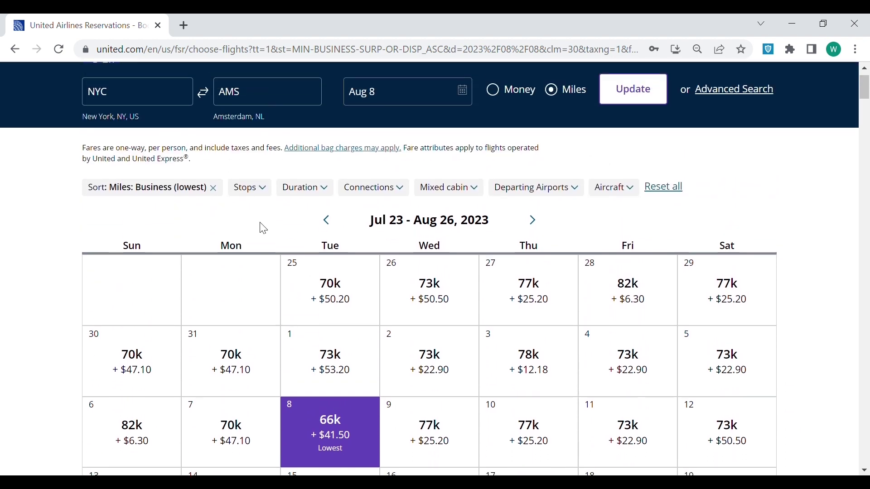
click(262, 191)
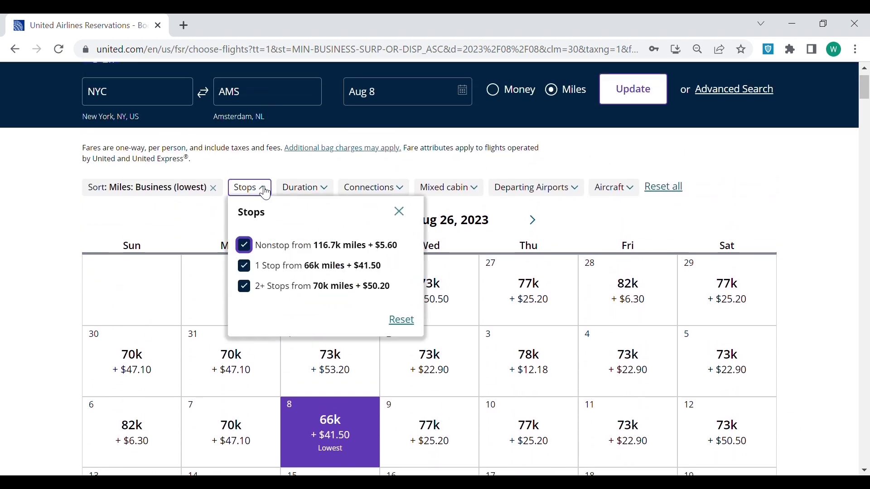
click(252, 292)
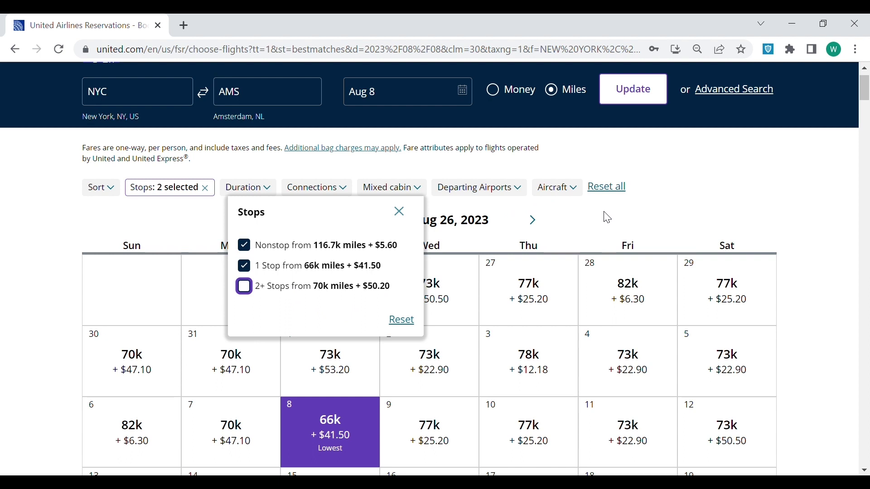
click(275, 195)
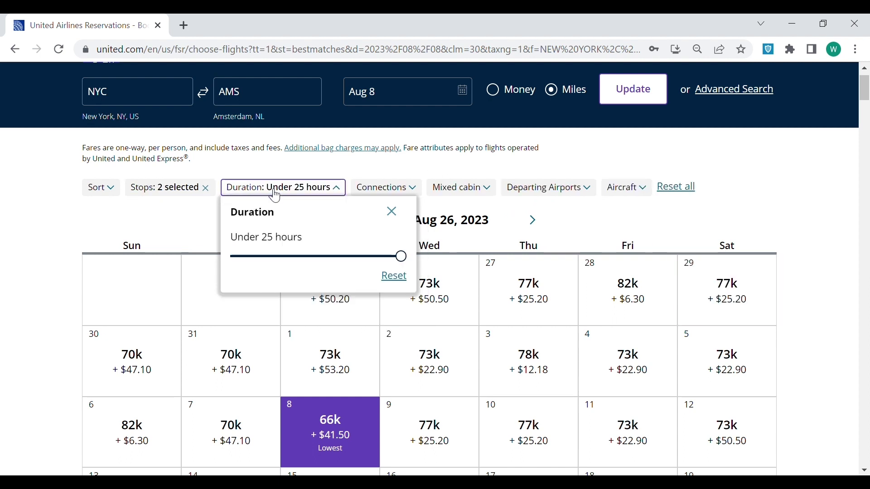
drag(401, 257, 294, 268)
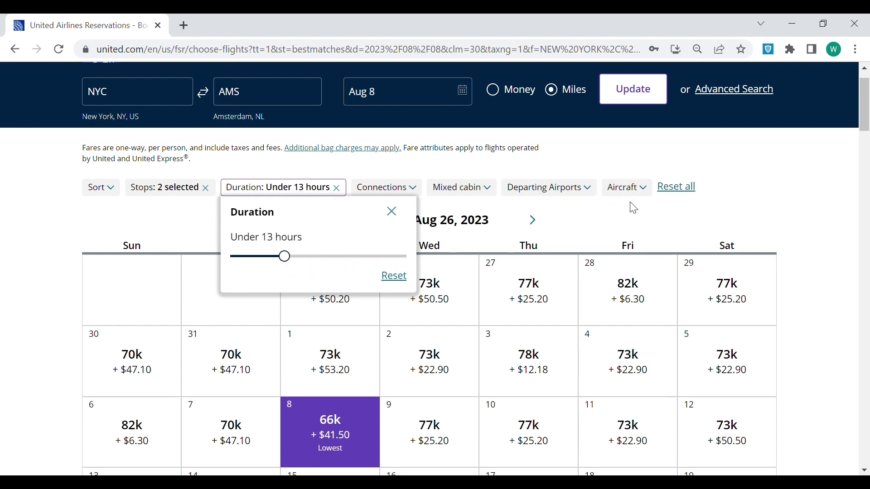
click(801, 318)
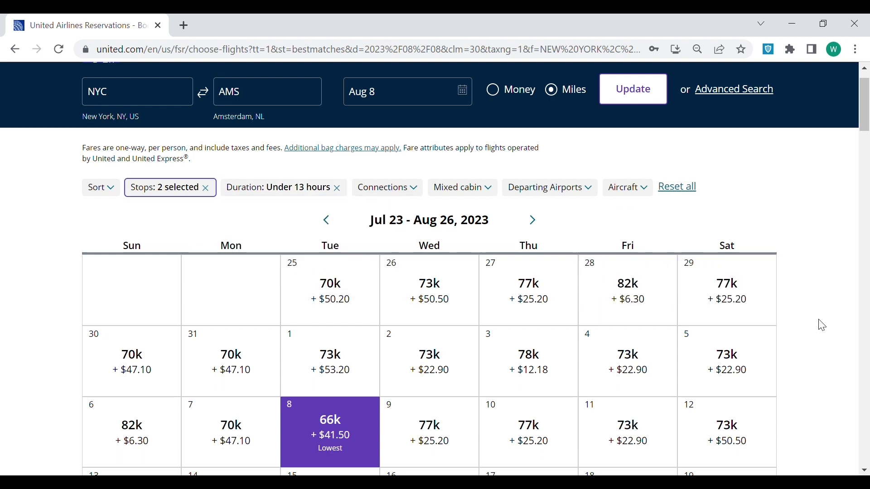
Step: Sort the filtered August 8 flights by Business miles in ascending order
scroll(821, 319, down, 9)
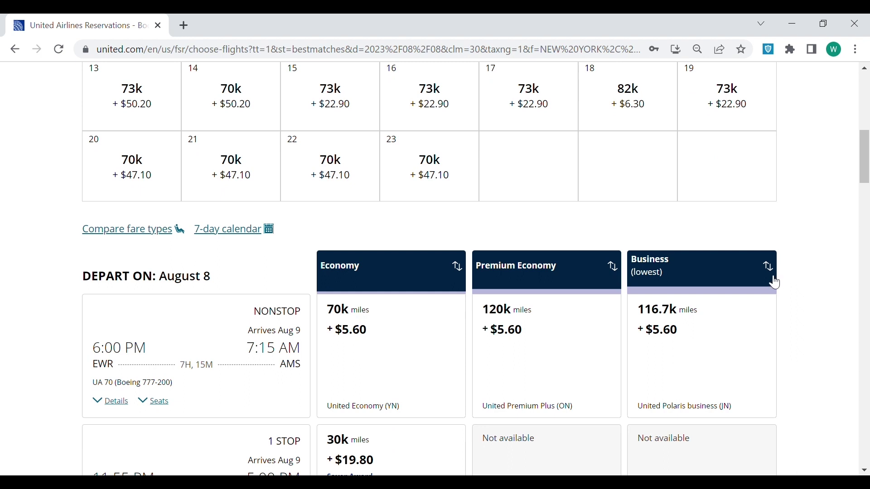
click(777, 274)
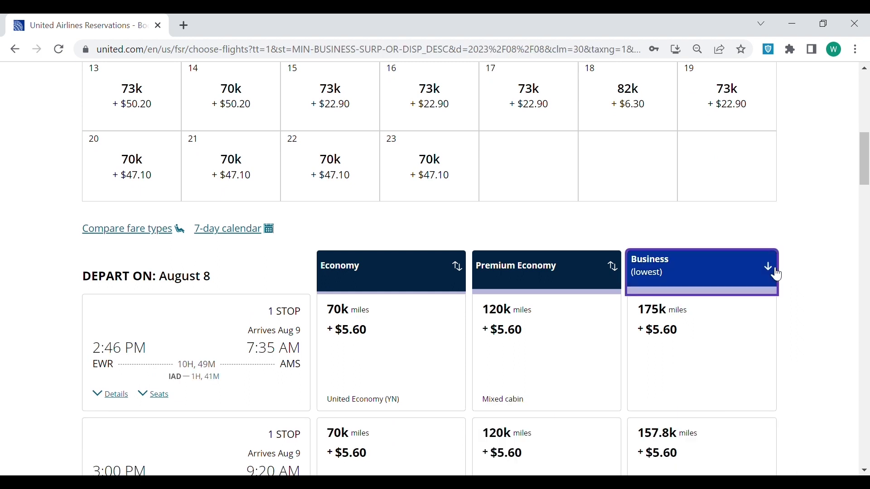
click(778, 277)
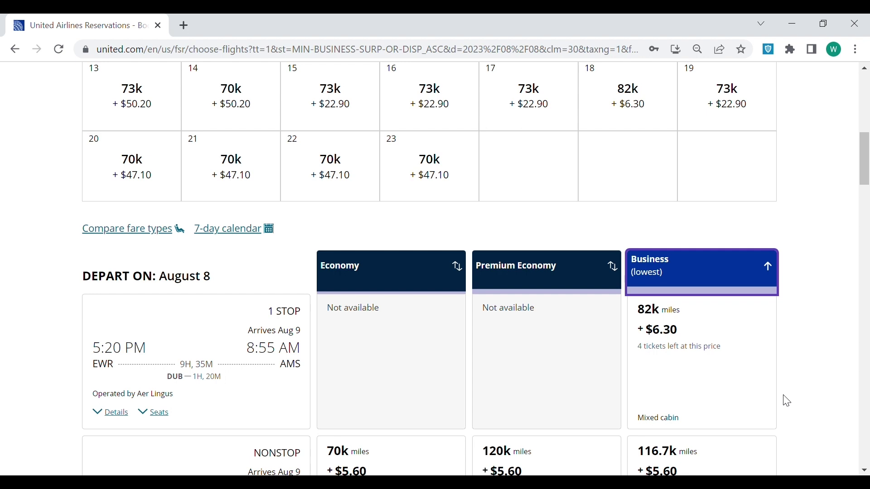
Step: Examine the flight details and cabin of each leg for the 5:20 PM Aer Lingus itinerary, then collapse them
click(123, 419)
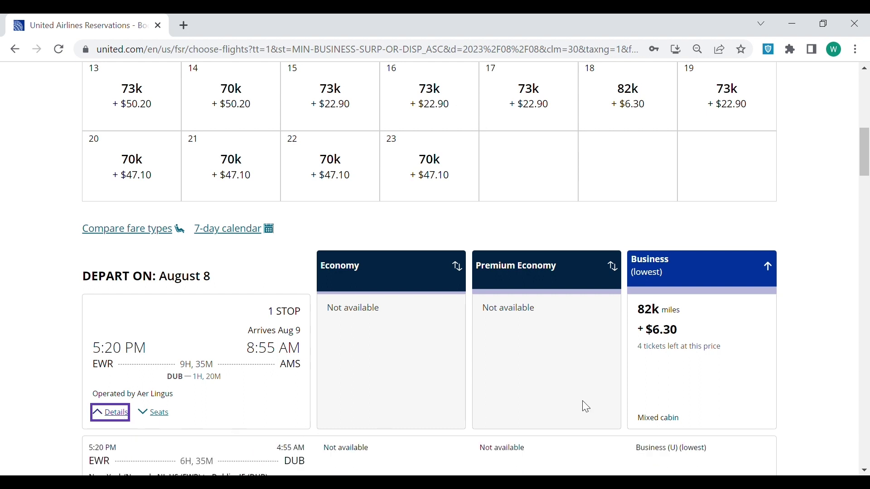
scroll(829, 345, down, 3)
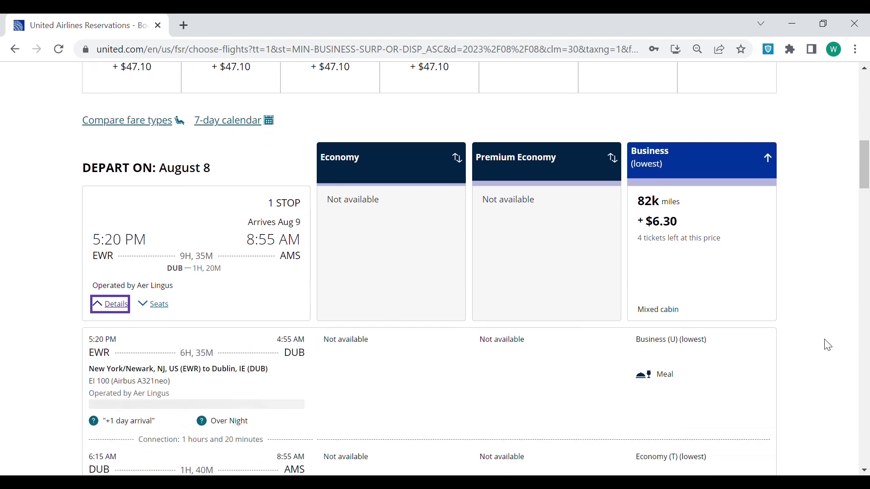
scroll(829, 345, down, 2)
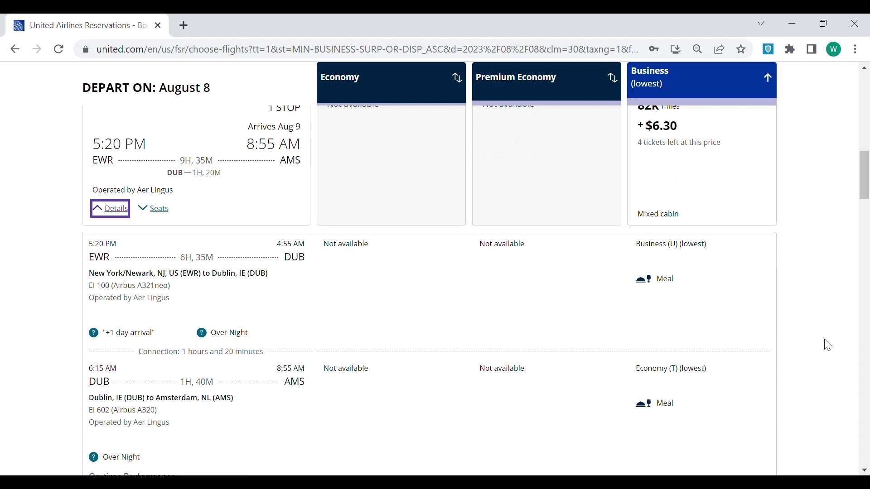
scroll(829, 346, up, 3)
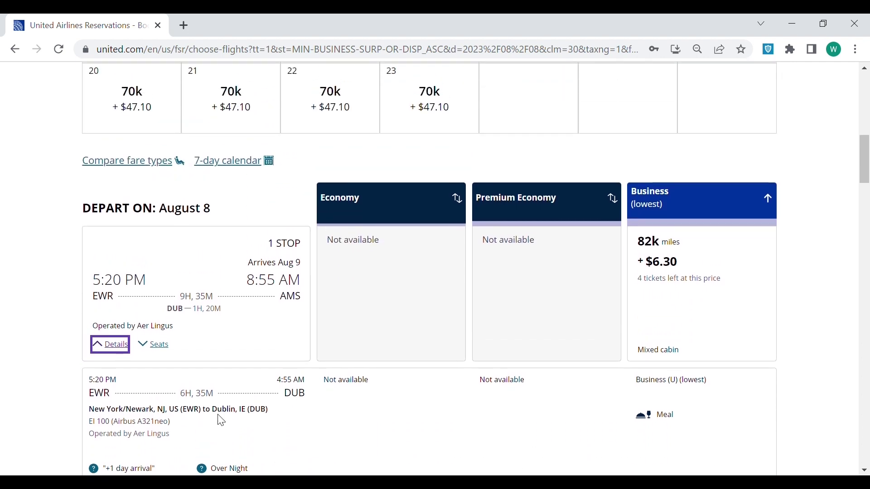
click(110, 346)
scroll(798, 327, down, 2)
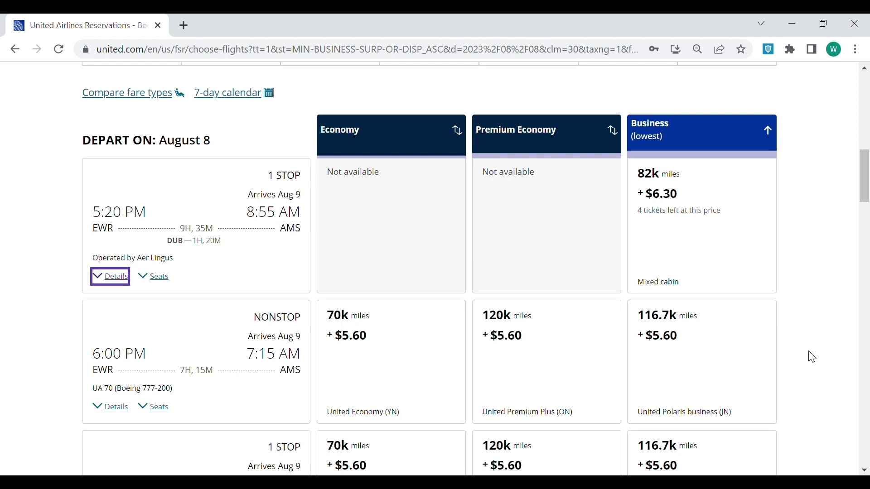
Step: Switch the departure date to August 12 in the fare calendar and exclude flights with 2+ stops
scroll(812, 356, up, 8)
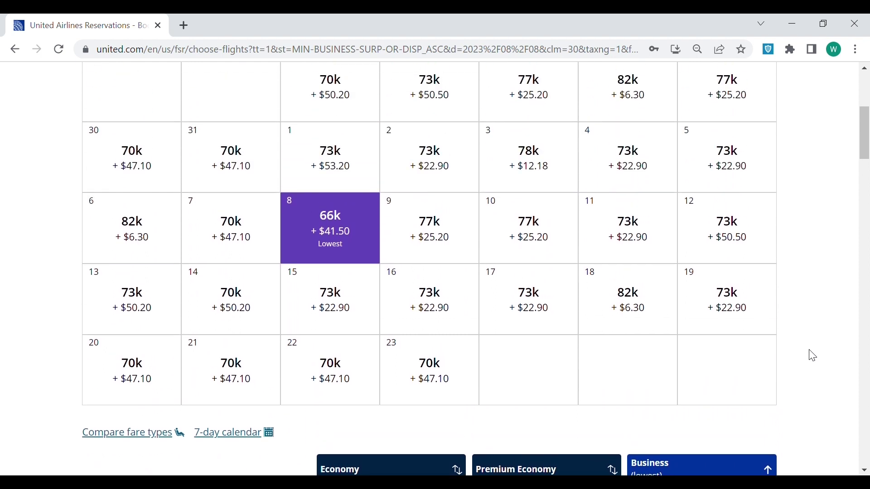
scroll(836, 358, up, 1)
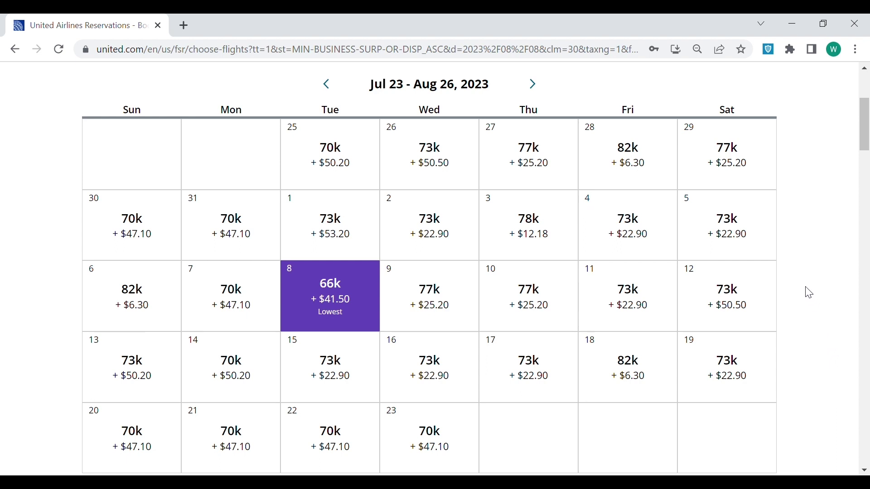
click(740, 305)
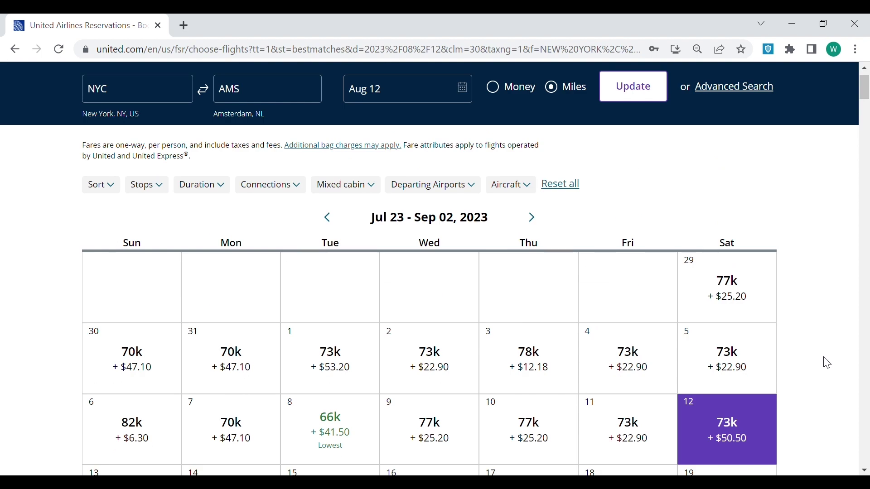
click(160, 190)
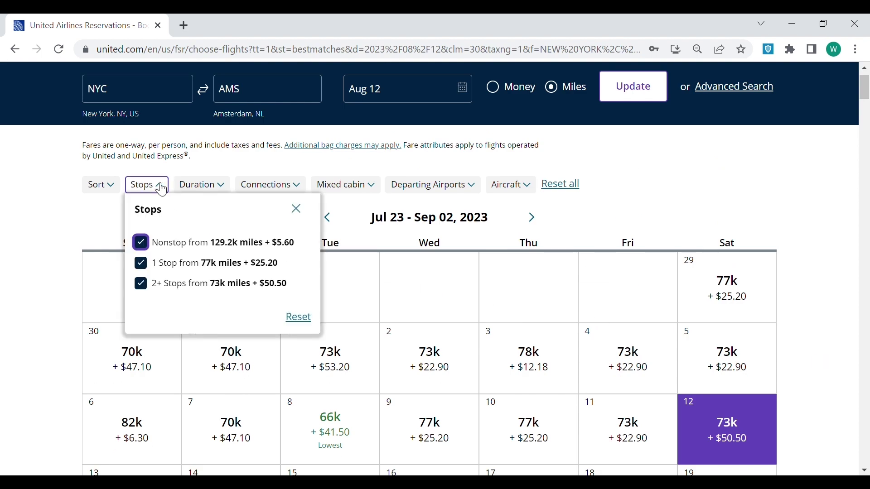
click(144, 283)
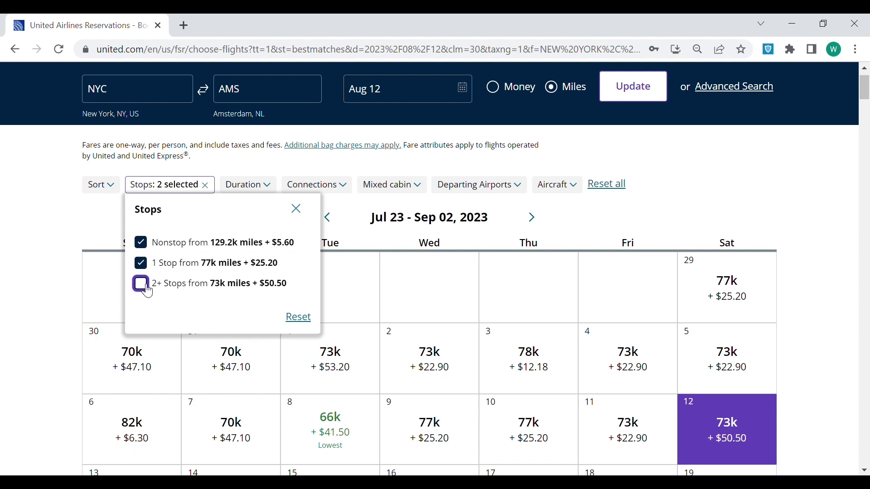
Step: Limit the August 12 flight results to a duration of under about 13 hours
click(81, 219)
click(278, 189)
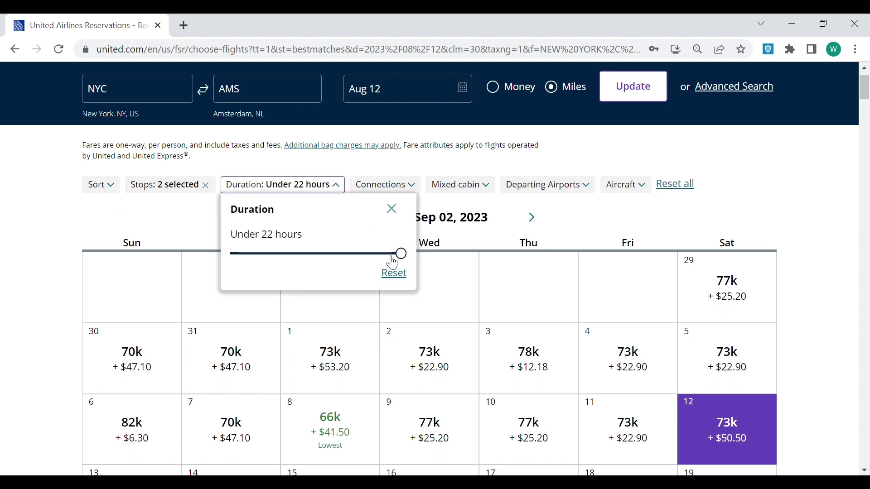
drag(402, 254, 290, 258)
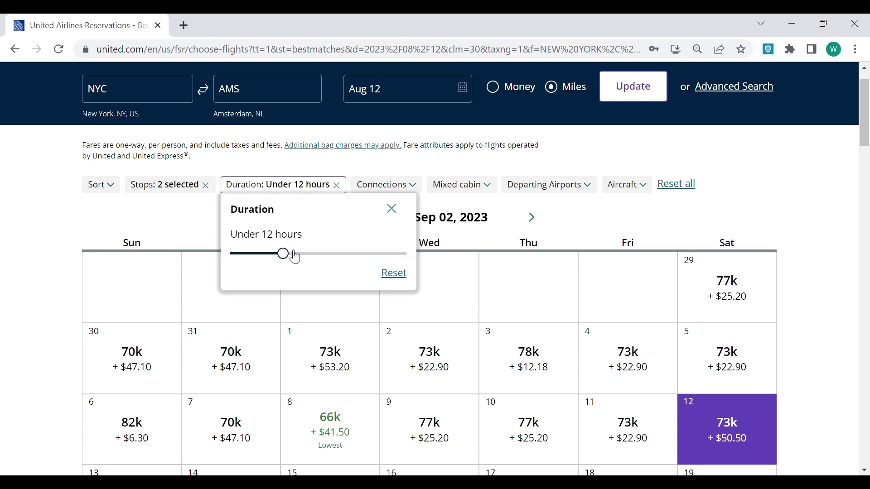
drag(295, 255, 297, 254)
Step: Sort the filtered August 12 flights by Business miles in ascending order
scroll(836, 352, down, 9)
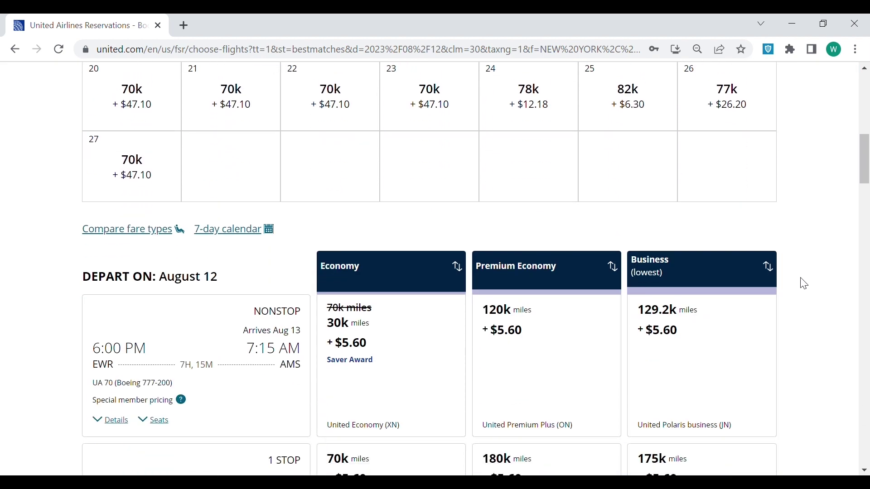
click(770, 284)
click(775, 290)
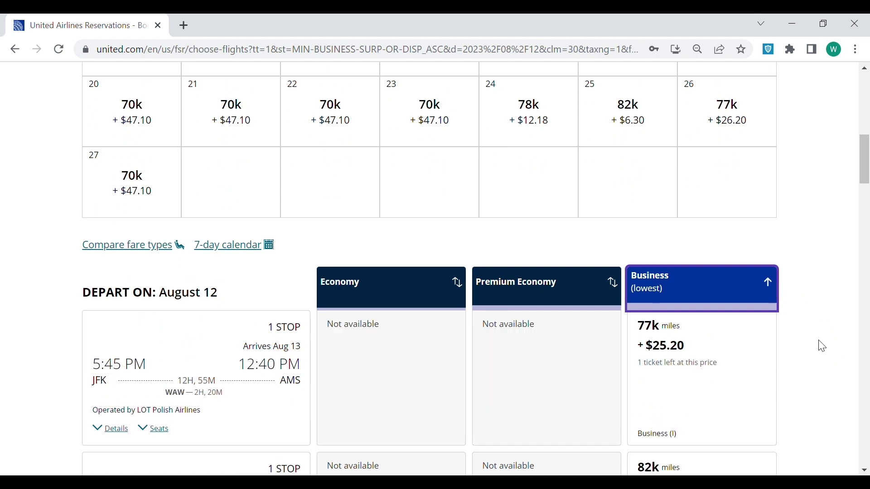
Step: Compare the cheapest August 12 Business awards and examine each leg's cabin in the 4:55 PM Aer Lingus itinerary's details
scroll(823, 347, down, 2)
scroll(816, 343, up, 2)
scroll(820, 343, down, 2)
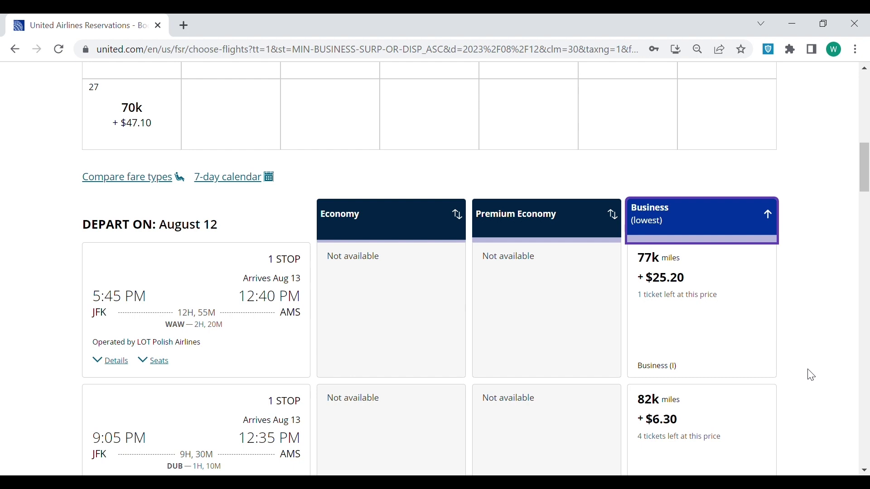
scroll(811, 375, down, 5)
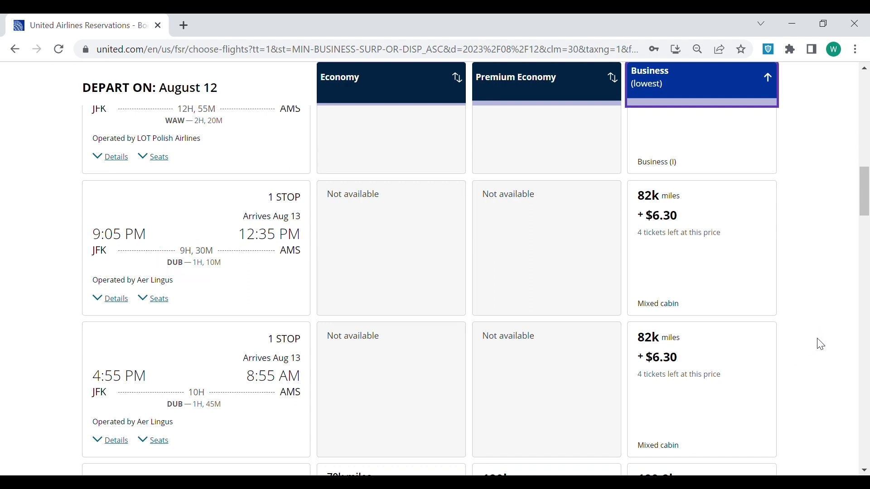
scroll(825, 353, down, 1)
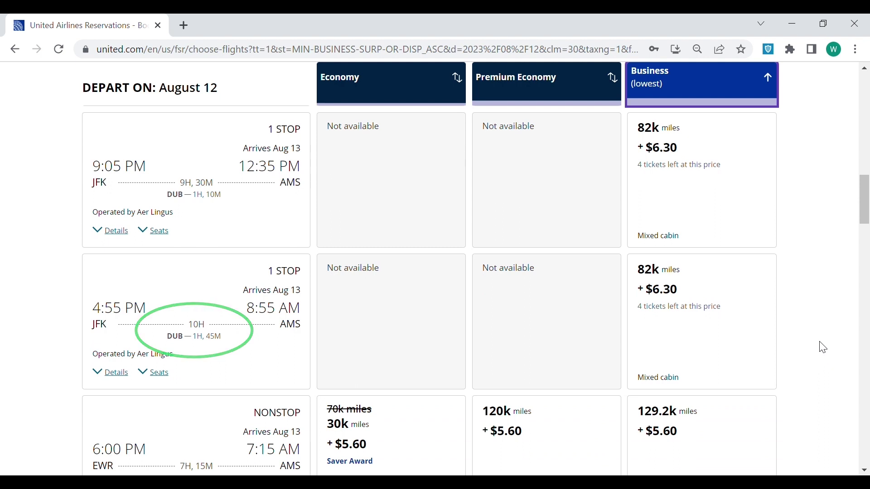
scroll(822, 345, down, 1)
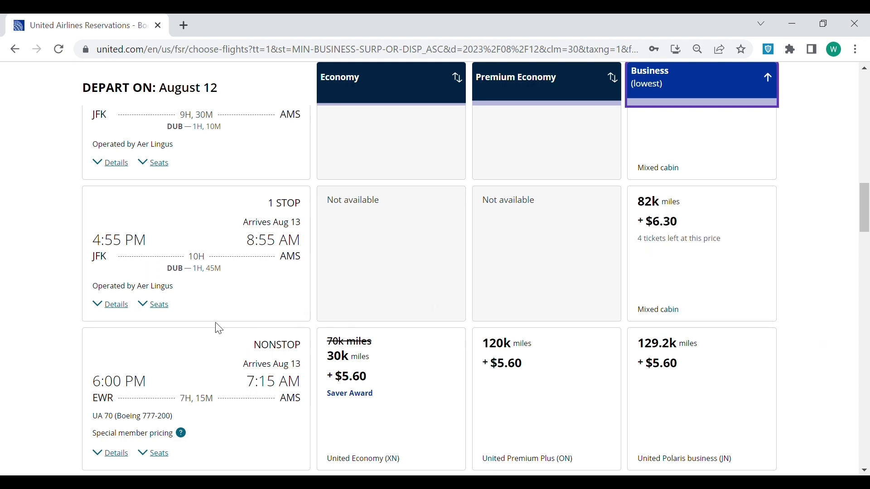
click(116, 312)
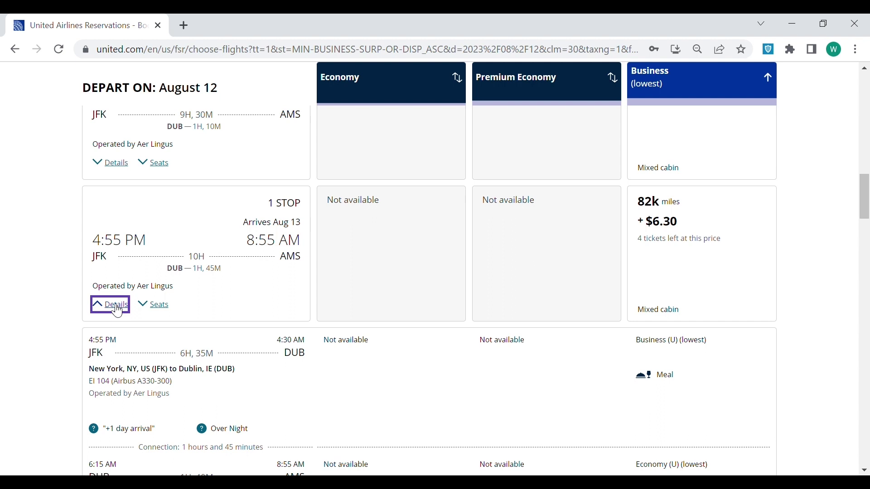
click(117, 312)
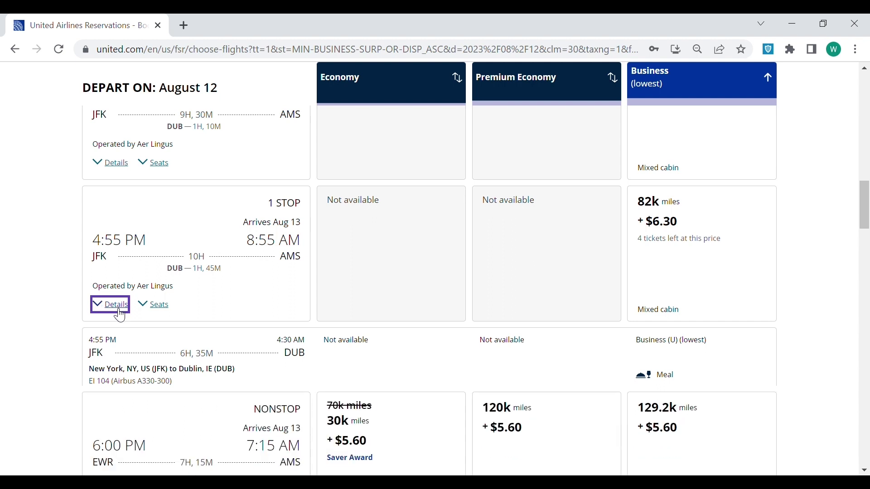
scroll(822, 348, down, 1)
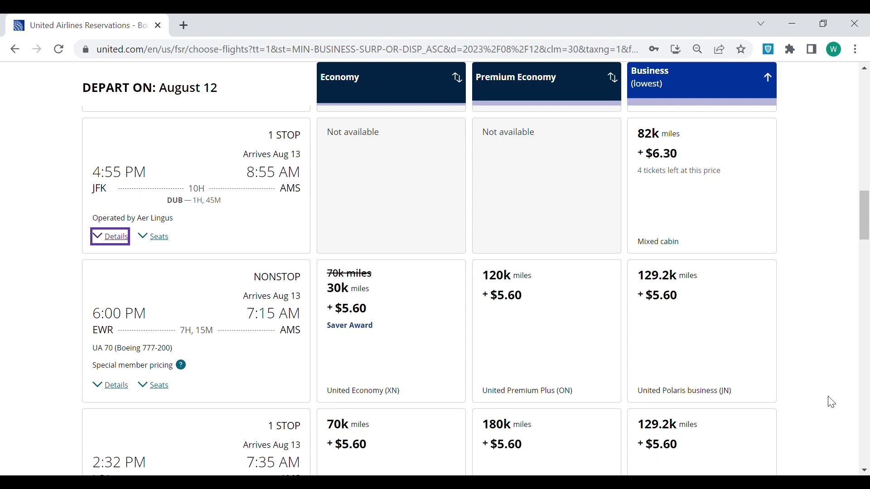
Step: Switch to the Flight Search Template workbook in Excel and start the first row with Depart JFK, To AMS, Website UA and Date 8/12+
key(alt+Tab)
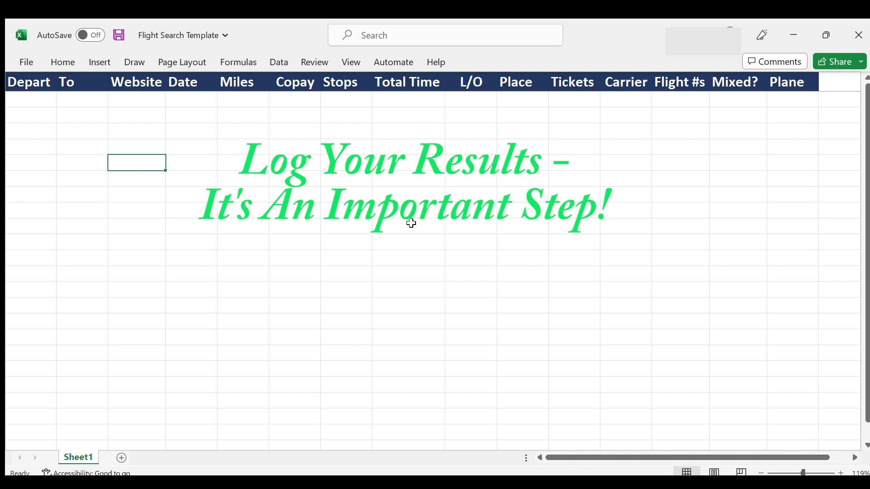
click(39, 100)
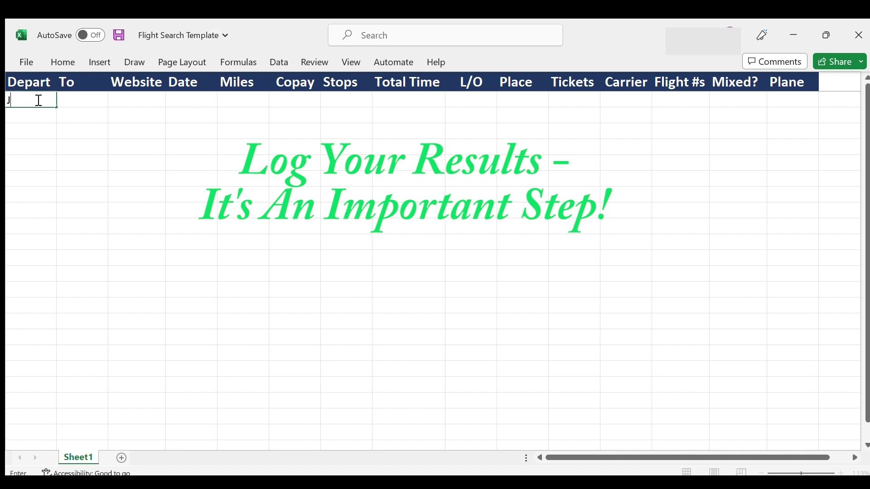
text(JFK)
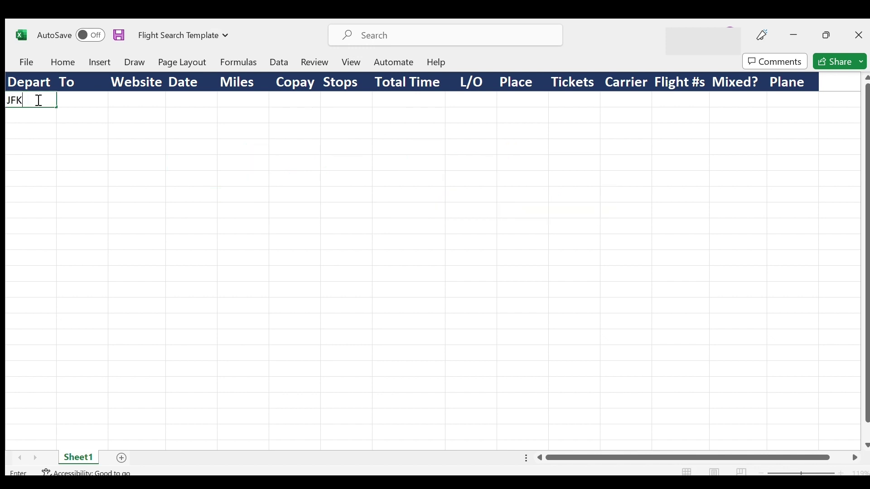
key(Tab)
text(AMS)
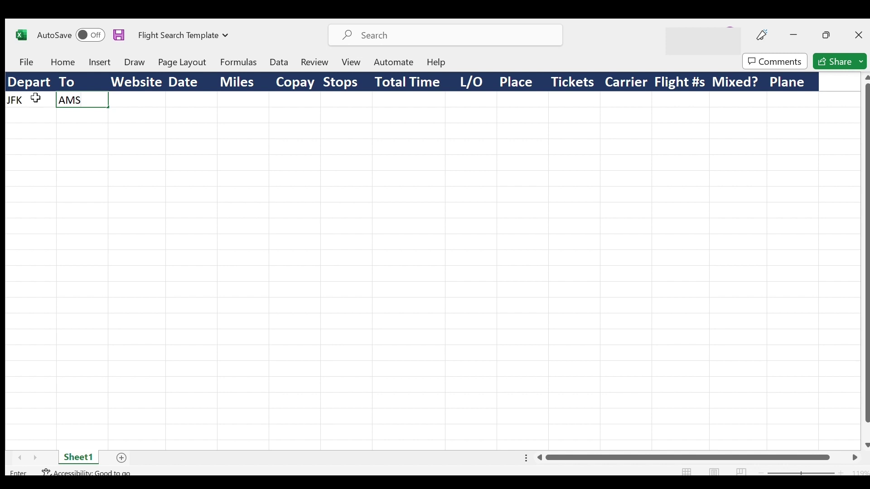
key(Tab)
text(UA)
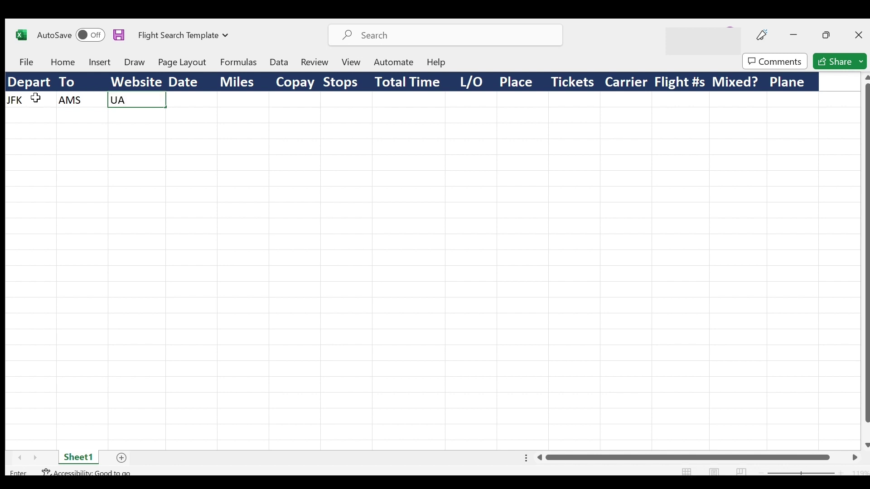
key(Tab)
text(8/12+)
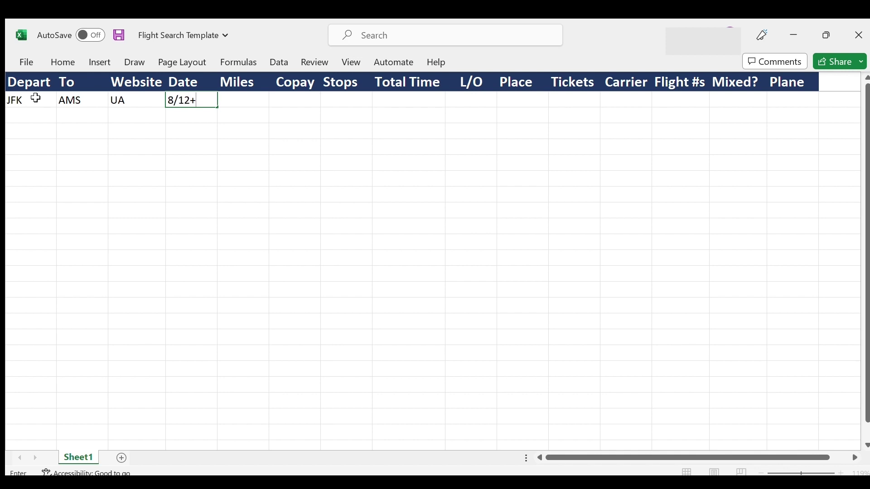
key(Tab)
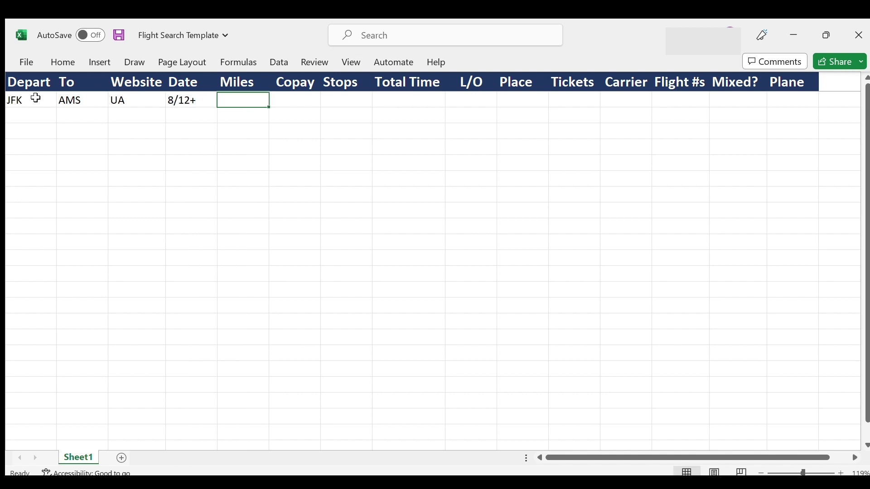
Step: Log 77k miles, a copay of 25.20 and 1 stop in the first flight row
text(77k)
key(Tab)
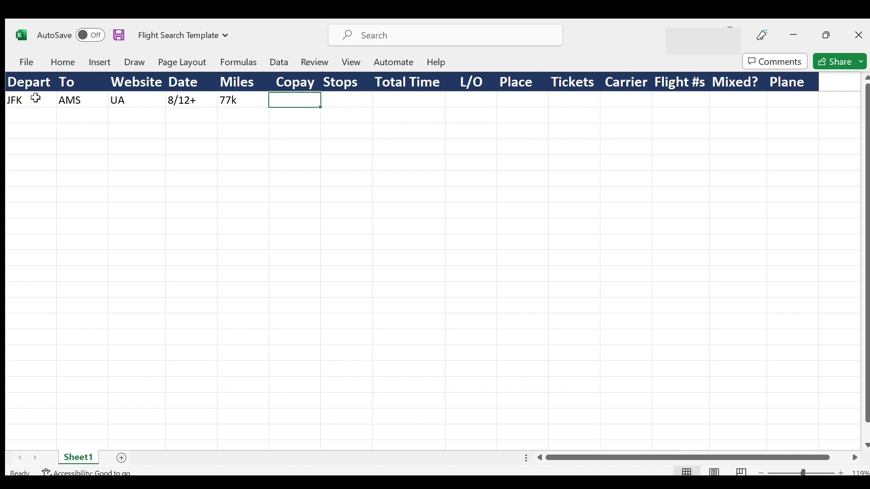
text(25.20)
key(Tab)
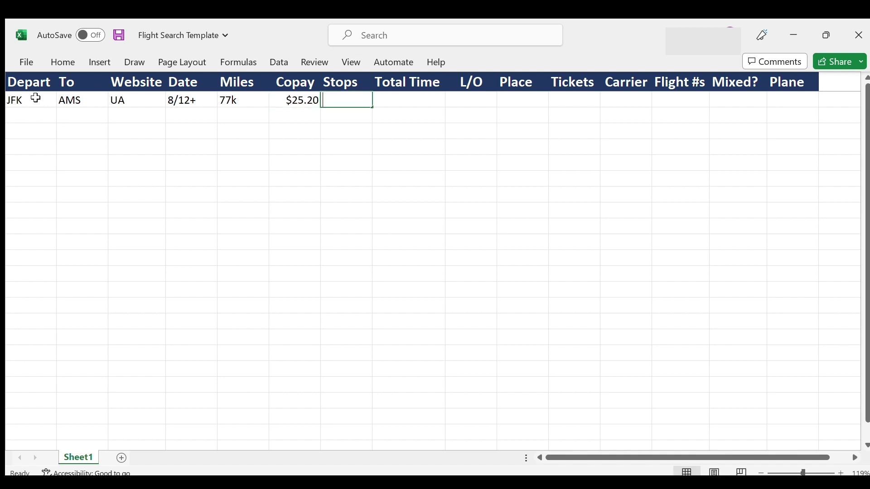
text(1)
key(Tab)
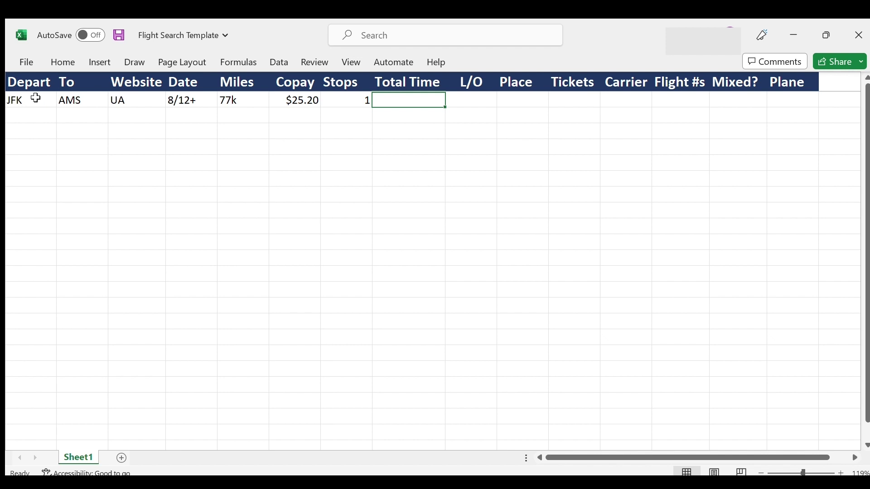
Step: Fill in the same row's total time 12:55, layover 2:20, layover place WAW and 1 ticket
text(12:55)
key(Tab)
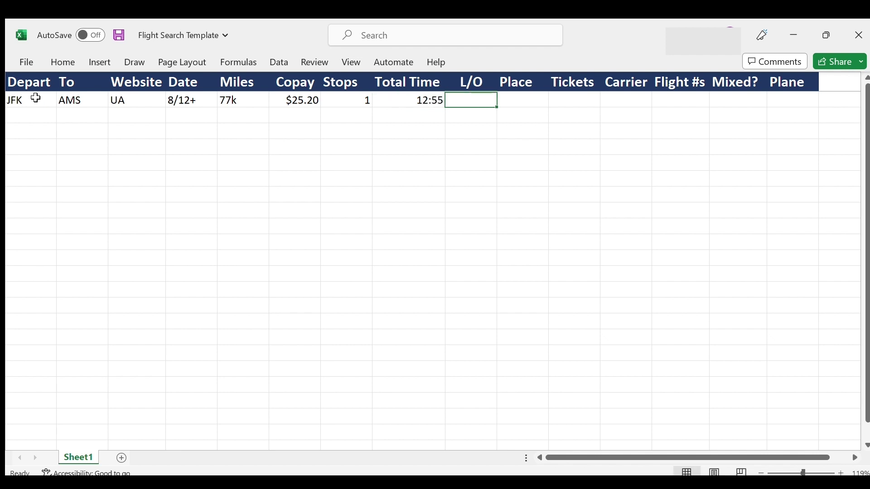
text(2)
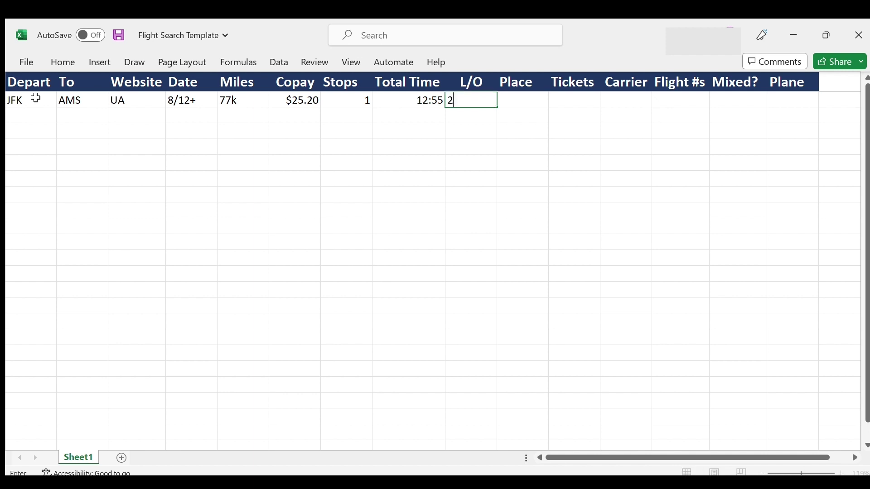
text(:20)
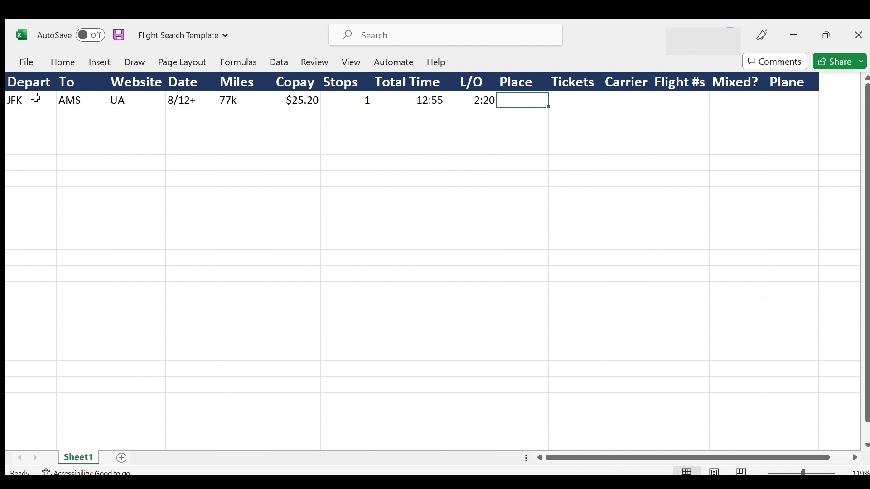
text(WAW)
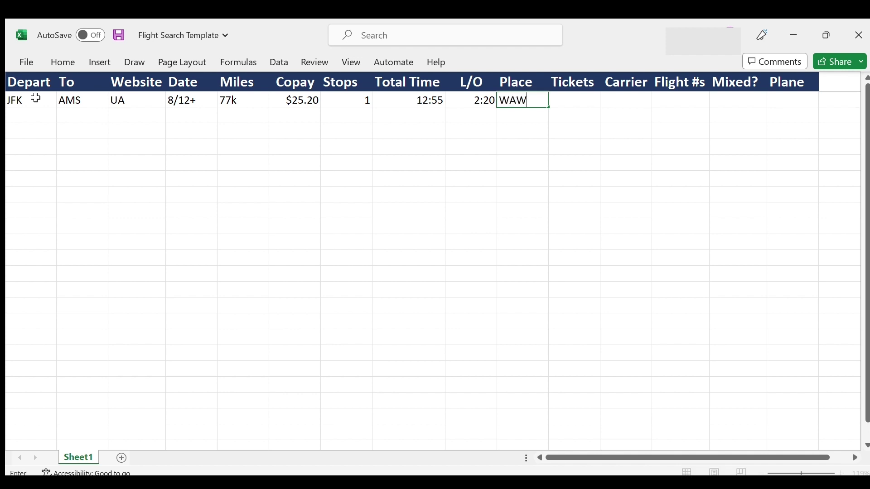
key(Tab)
text(1)
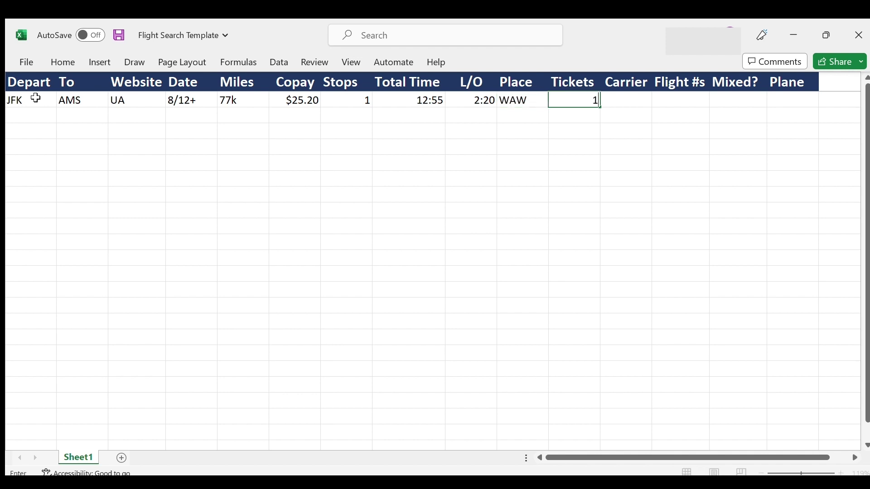
key(Tab)
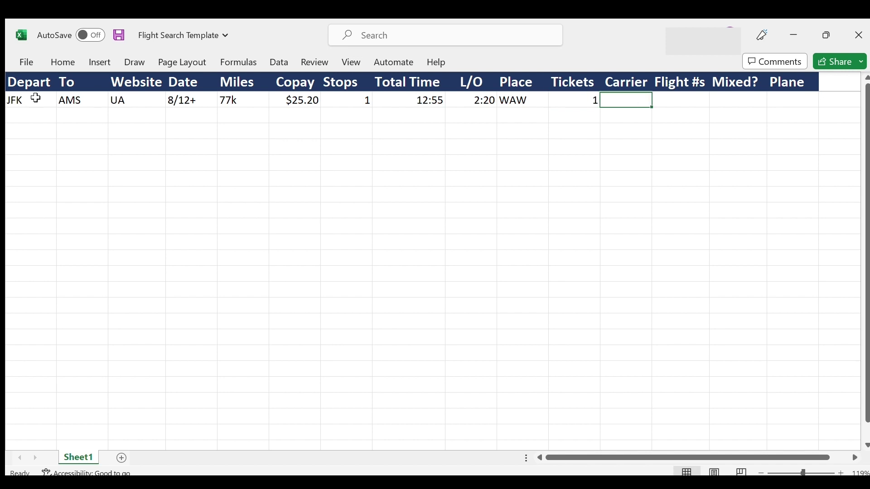
Step: Complete the first flight row with carrier LOT, flight numbers 7/263, Mixed N and plane 787
text(LOT)
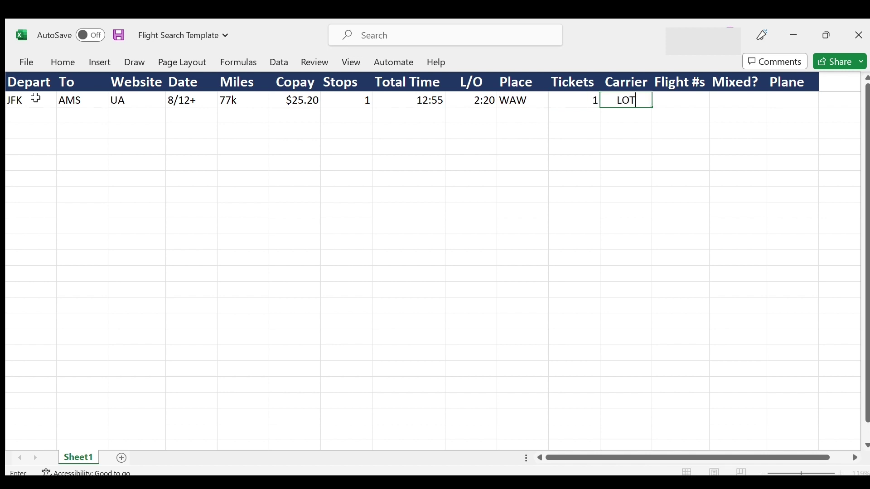
key(Tab)
text(7)
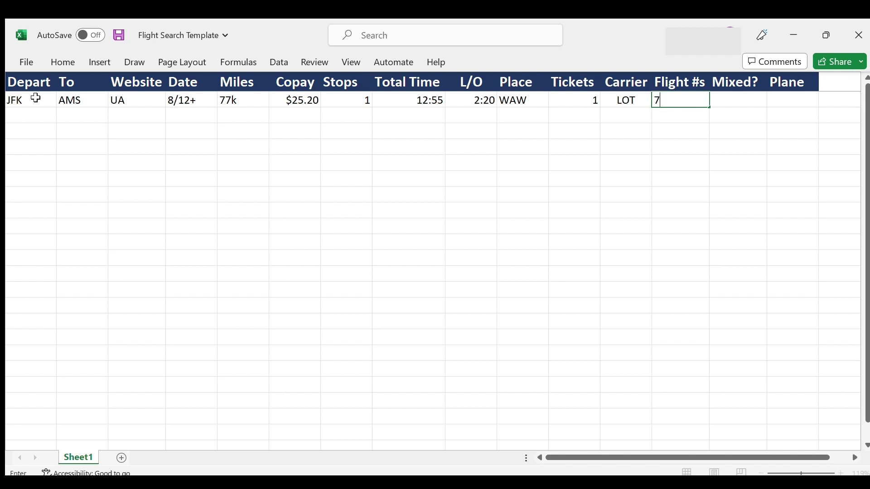
text(/25)
key(BackSpace)
text(63)
key(Tab)
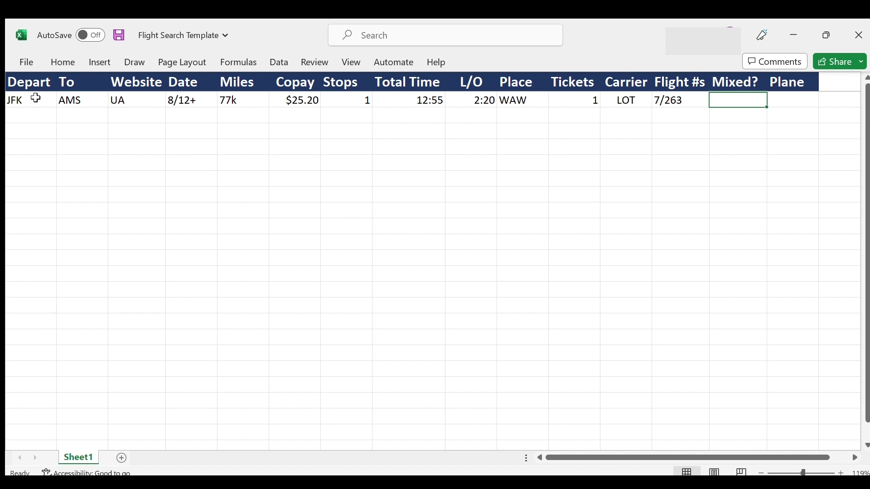
text(N)
key(Tab)
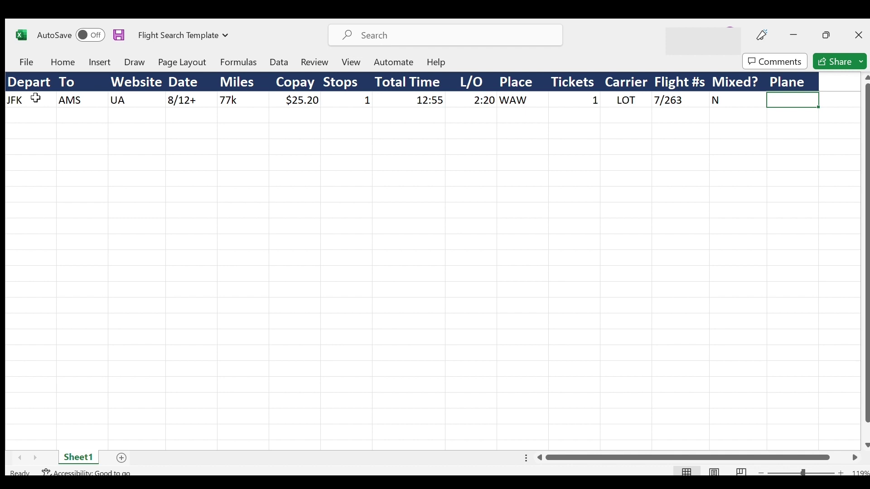
text(787)
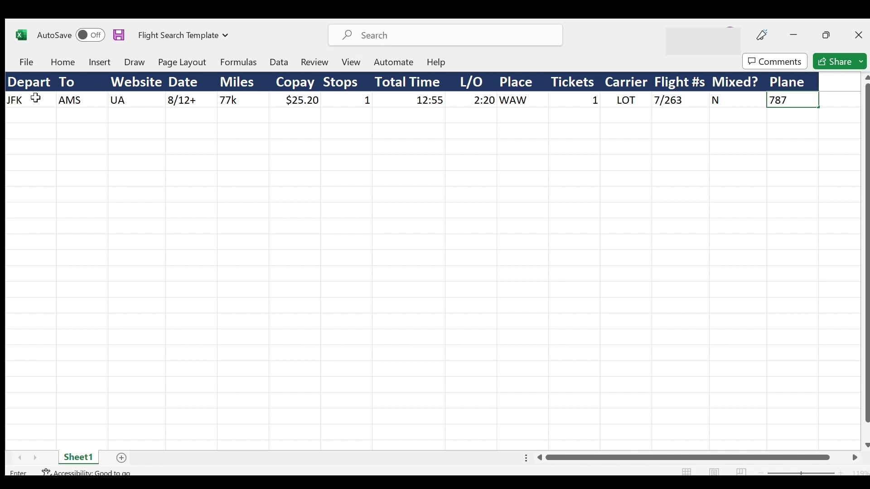
key(Return)
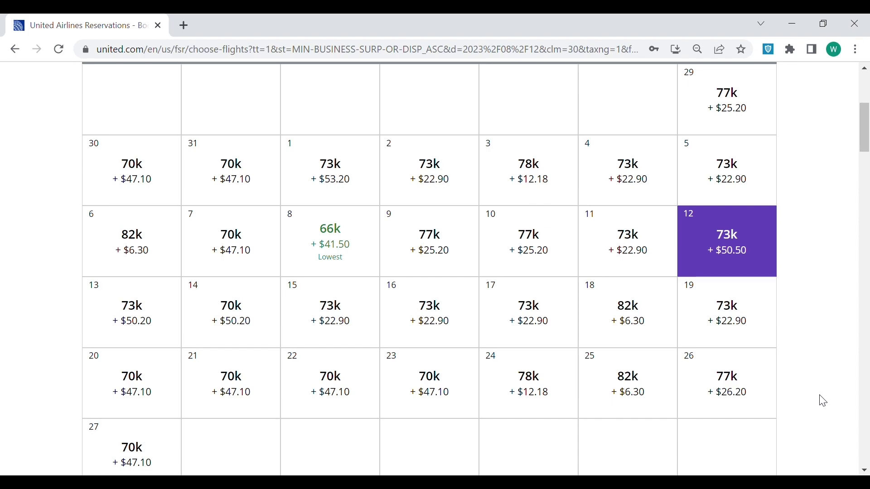
Step: Switch from the flight search back to the Flight Search Template workbook in Excel
key(alt+Tab)
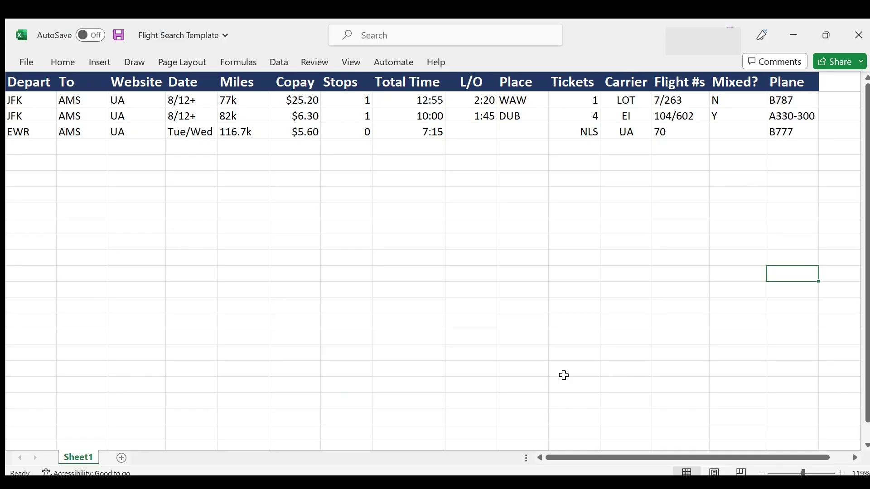